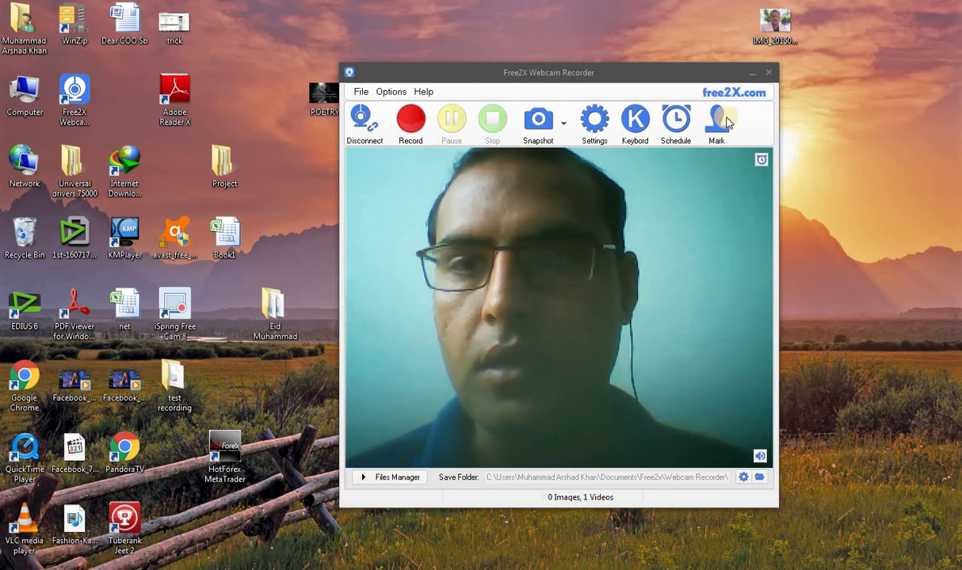
Step: Minimize the Free2X Webcam Recorder window so the desktop shows
{"action": "left_click", "coordinate": [752, 73]}
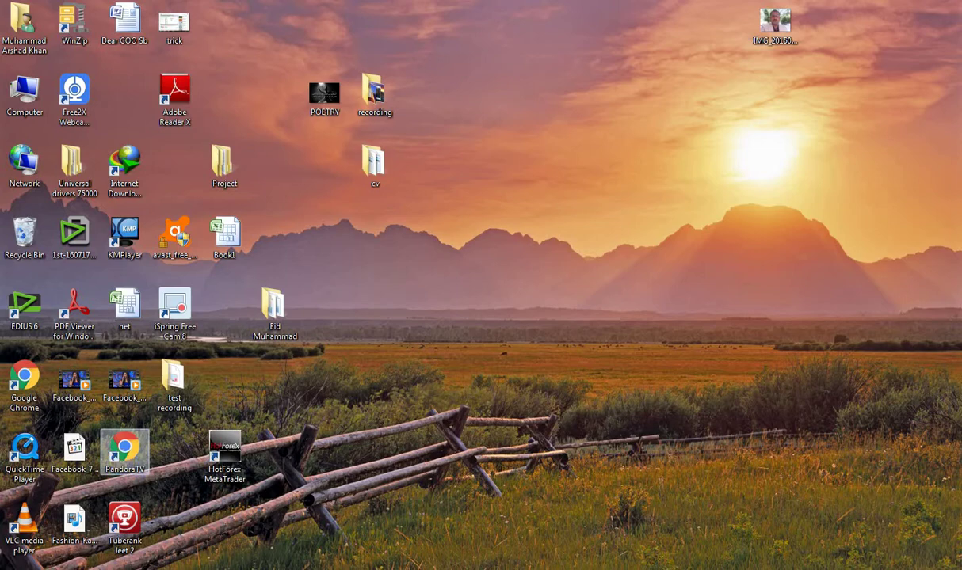
Step: Launch Chrome, search Google for 'coinbase' and open the Coinbase: Bitcoin & Ethereum Wallet result
{"action": "double_click", "coordinate": [124, 448]}
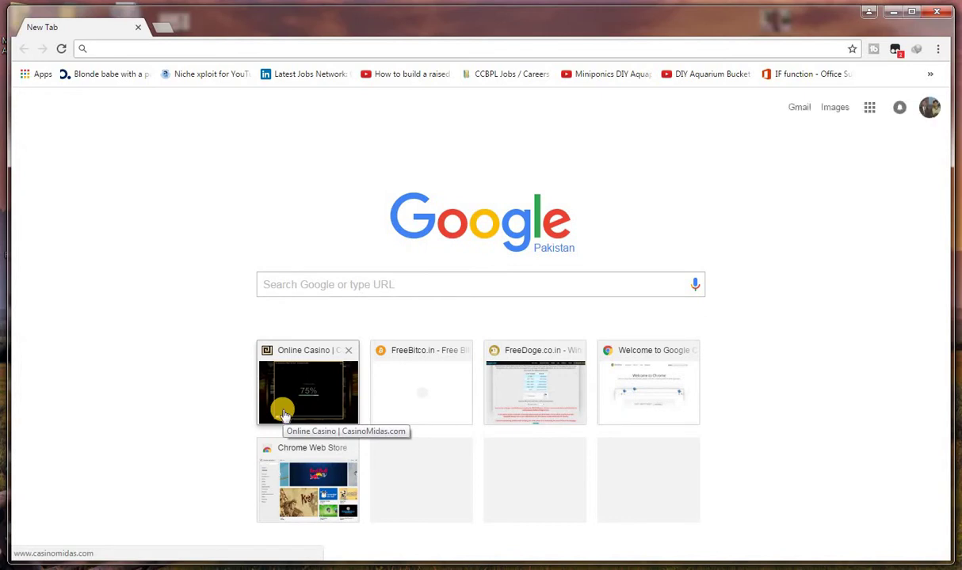
{"action": "type", "text": "cone"}
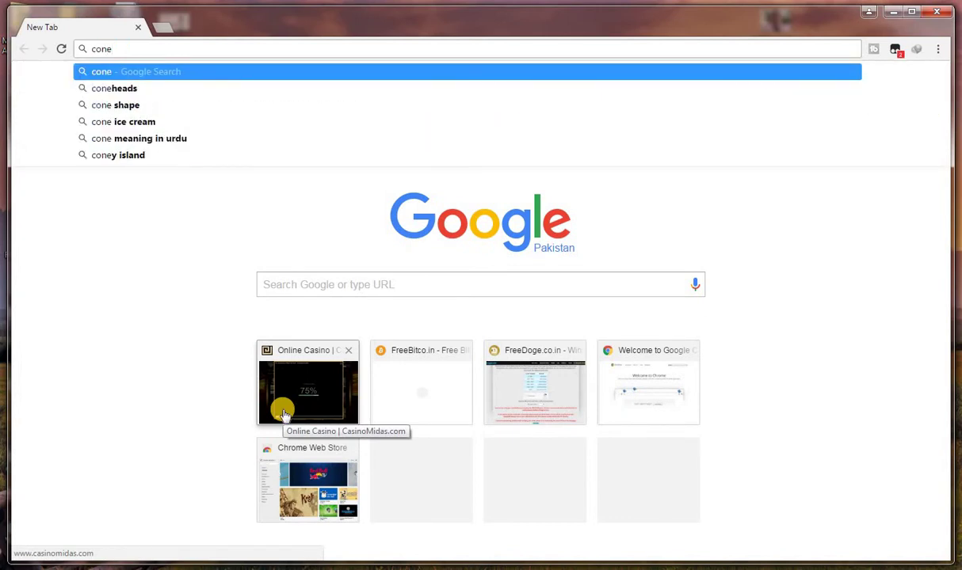
{"action": "key", "text": "BackSpace"}
{"action": "key", "text": "BackSpace"}
{"action": "type", "text": "i"}
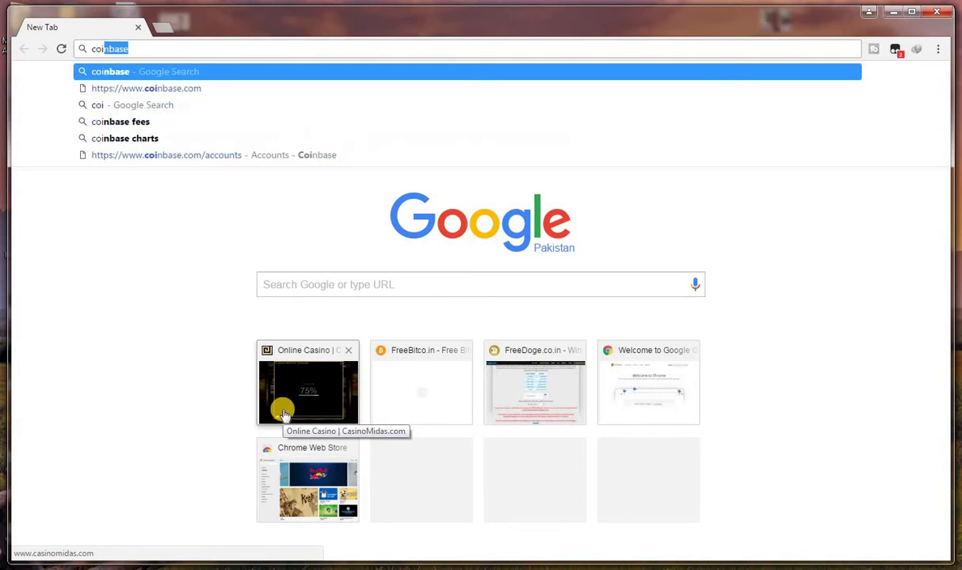
{"action": "key", "text": "Return"}
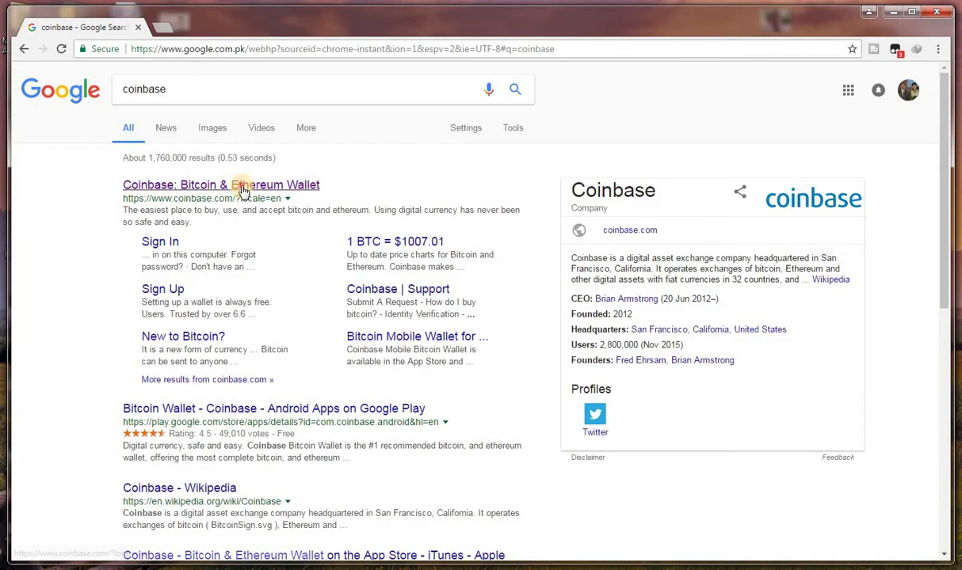
{"action": "left_click", "coordinate": [243, 190]}
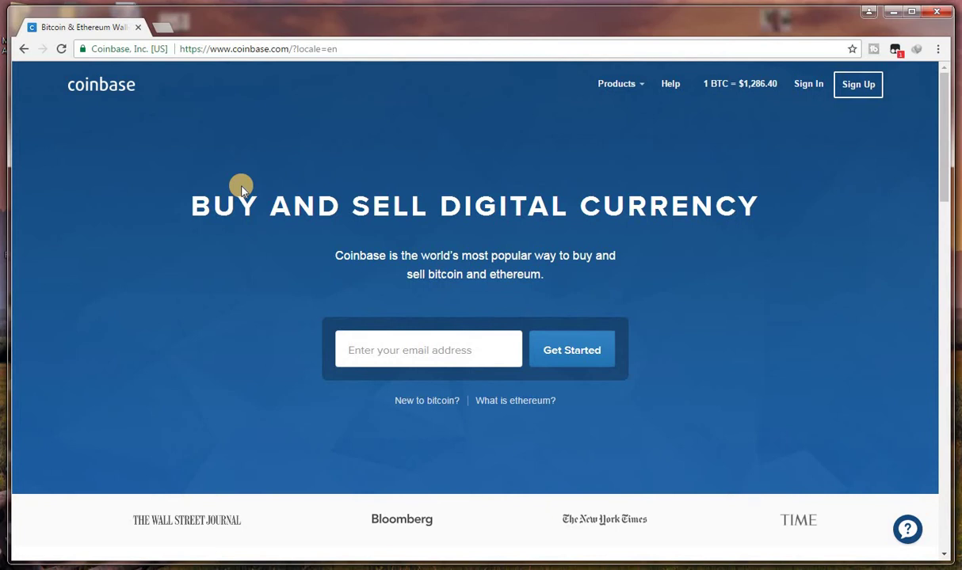
{"action": "left_click", "coordinate": [24, 49]}
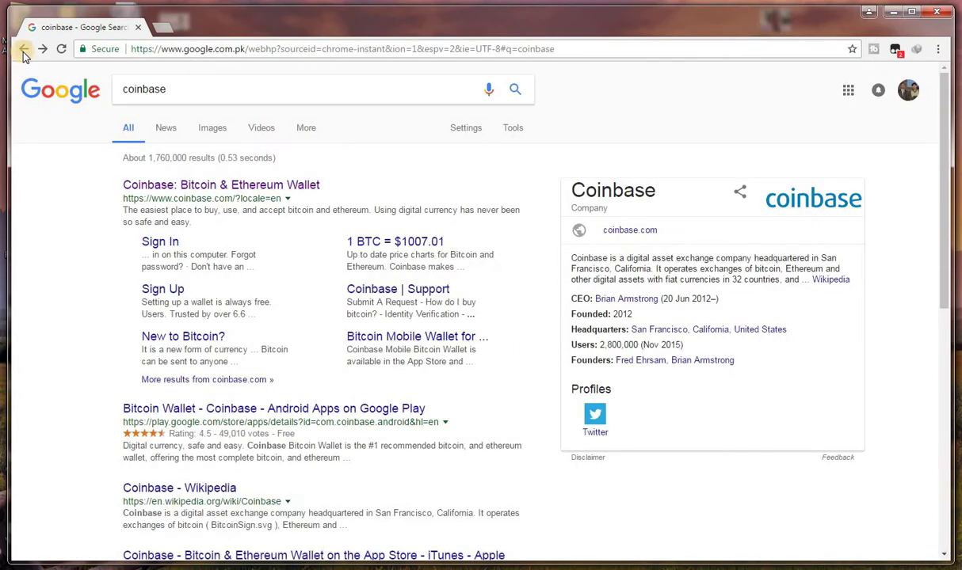
{"action": "left_click", "coordinate": [168, 186]}
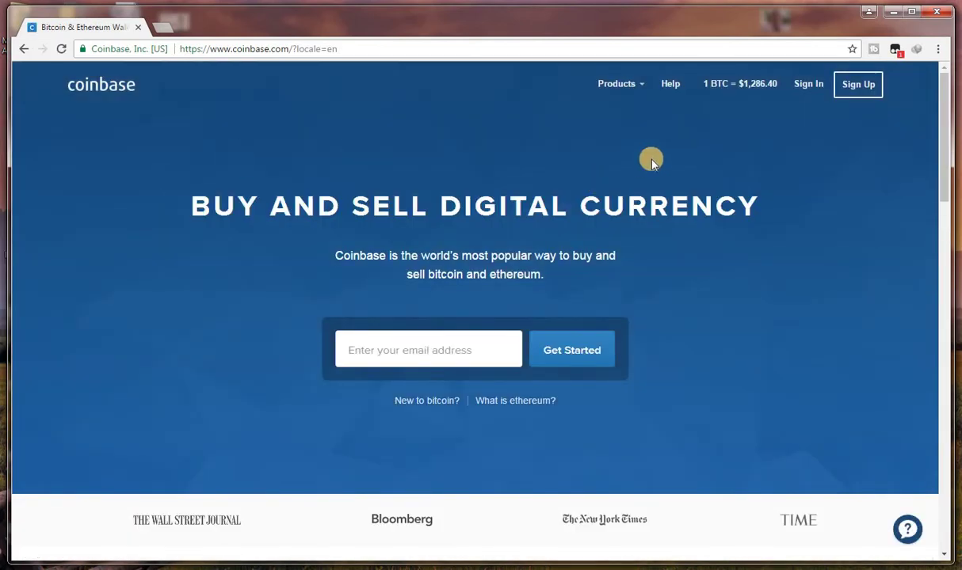
Step: Open the Coinbase sign-up page and enter the user's first and last name
{"action": "left_click", "coordinate": [861, 88]}
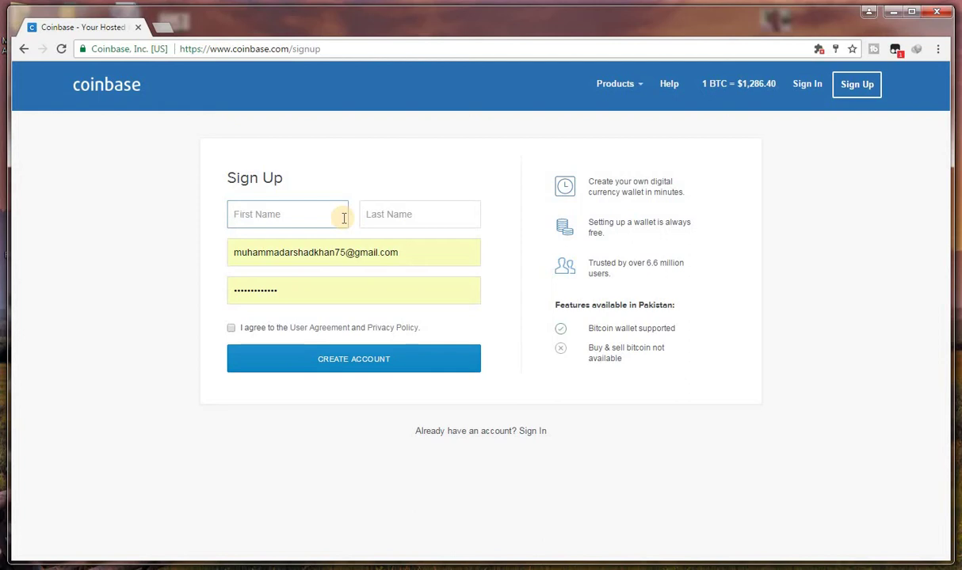
{"action": "left_click", "coordinate": [434, 212]}
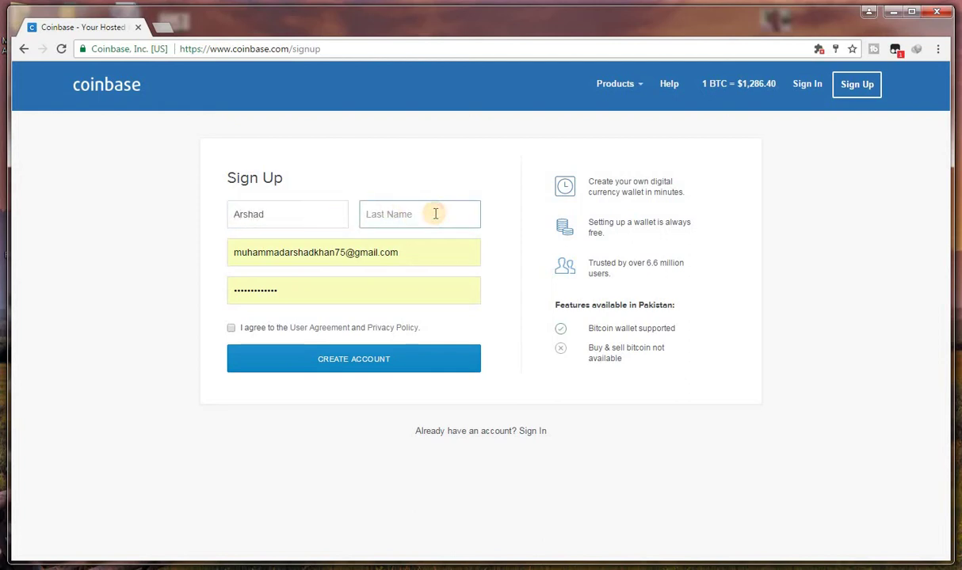
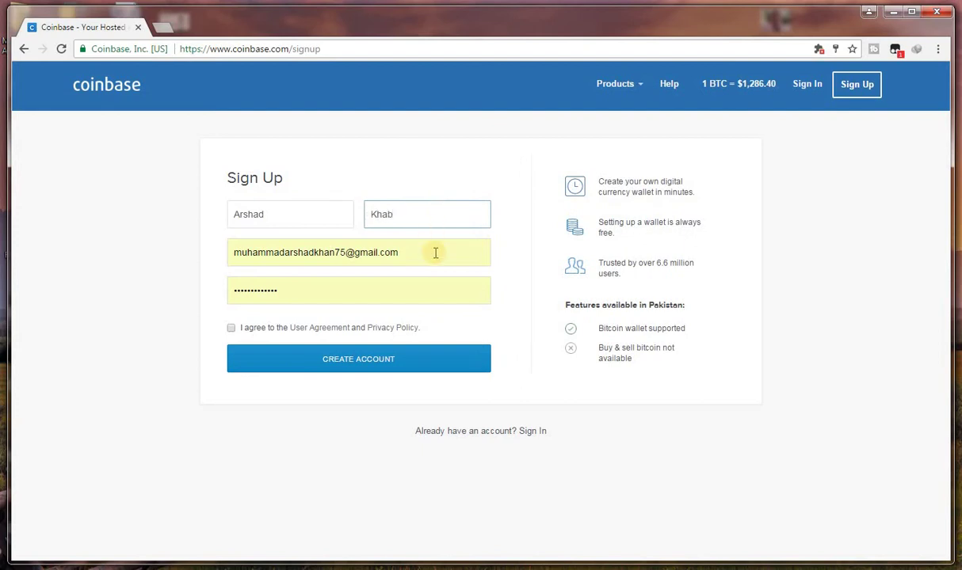
{"action": "left_click", "coordinate": [439, 212]}
{"action": "key", "text": "BackSpace"}
{"action": "type", "text": "n"}
Step: Accept the suggested e-mail and saved password, and agree to the User Agreement and Privacy Policy
{"action": "left_click", "coordinate": [440, 253]}
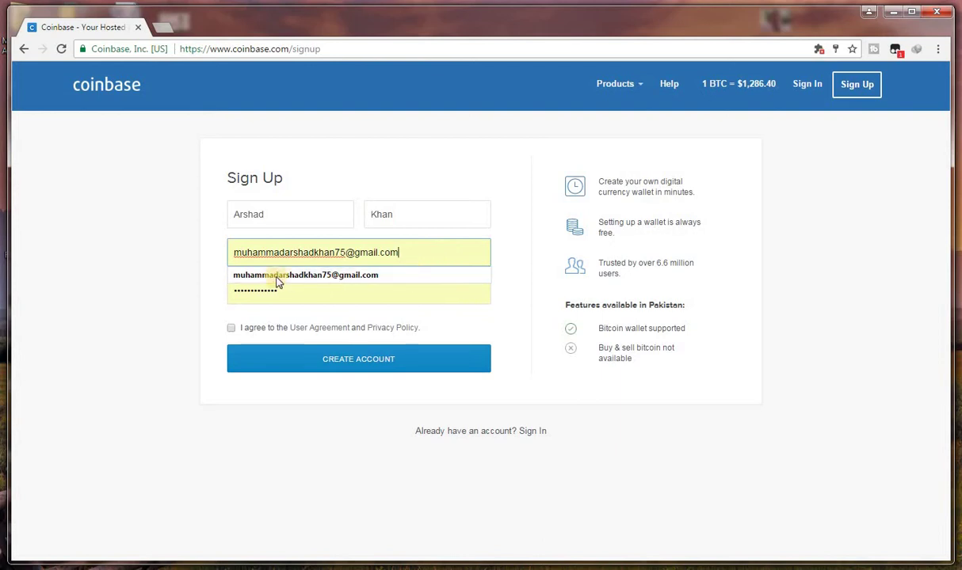
{"action": "left_click", "coordinate": [178, 294]}
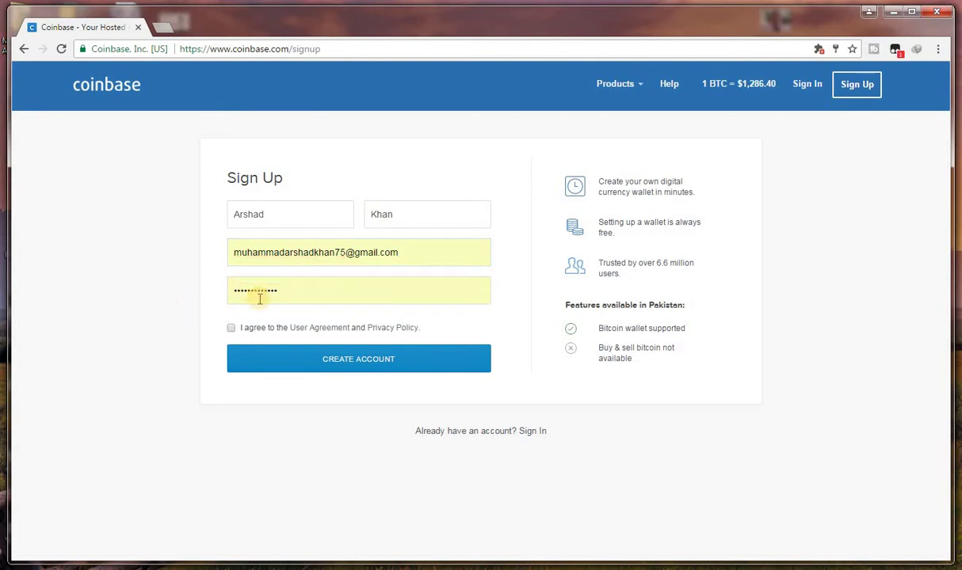
{"action": "left_click", "coordinate": [288, 292]}
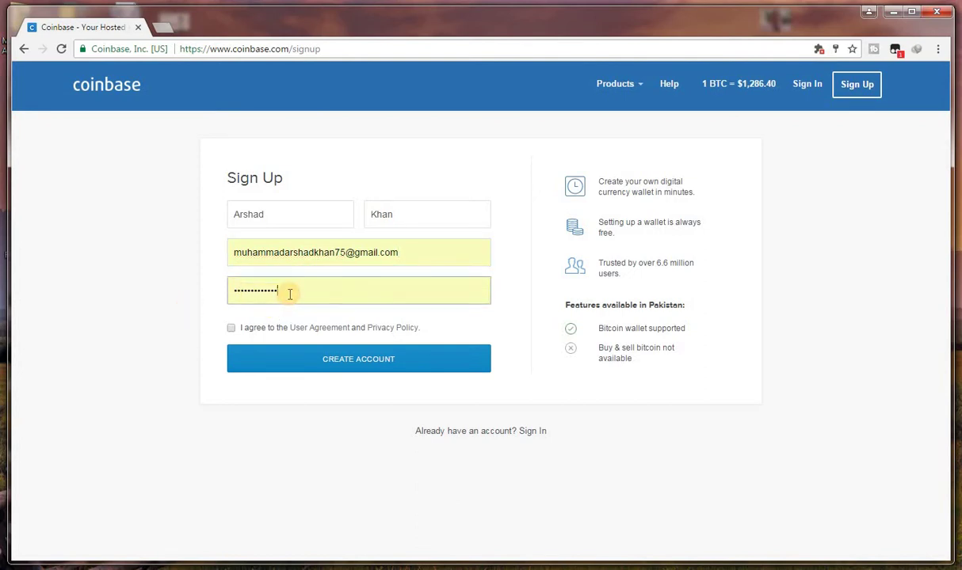
{"action": "left_click", "coordinate": [176, 311]}
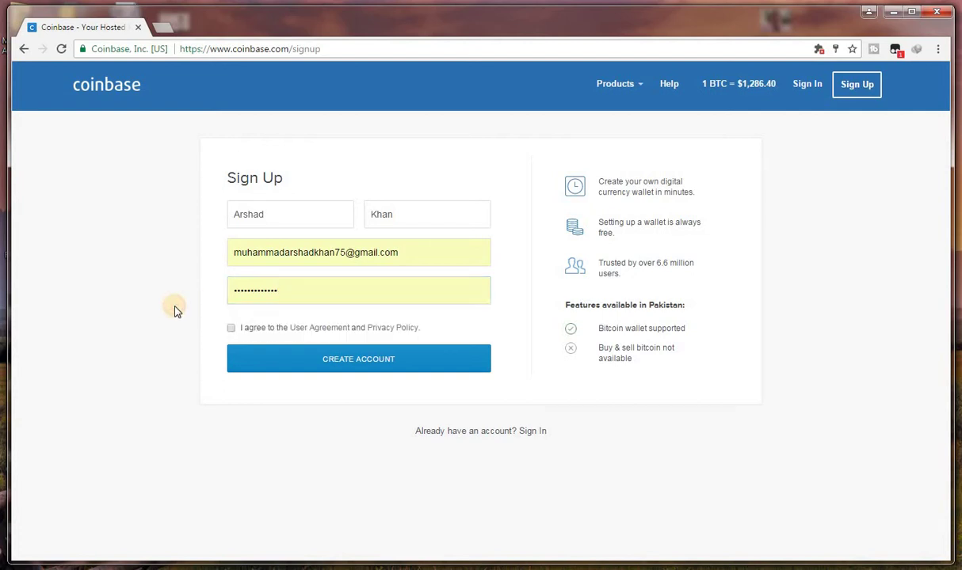
{"action": "left_click", "coordinate": [231, 328]}
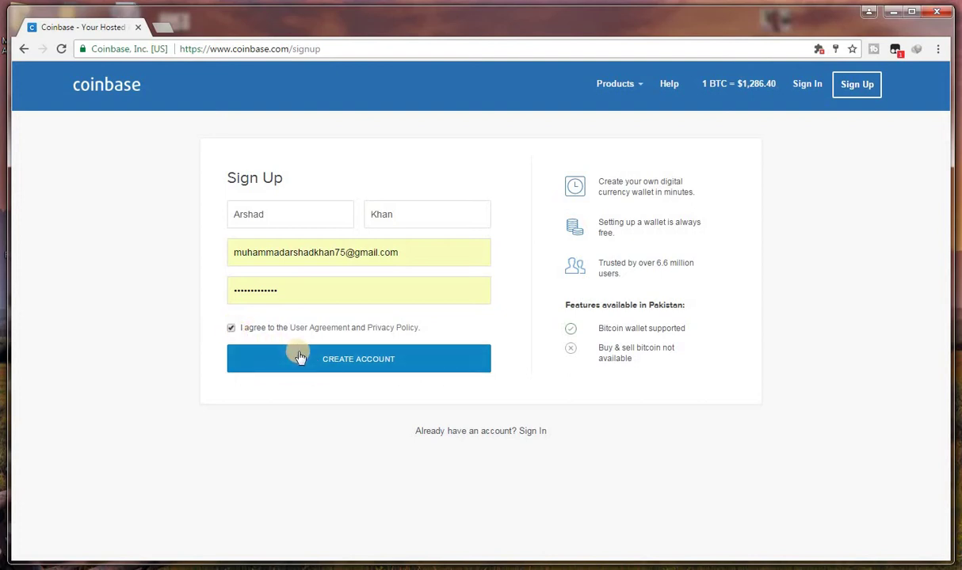
{"action": "left_click", "coordinate": [231, 328]}
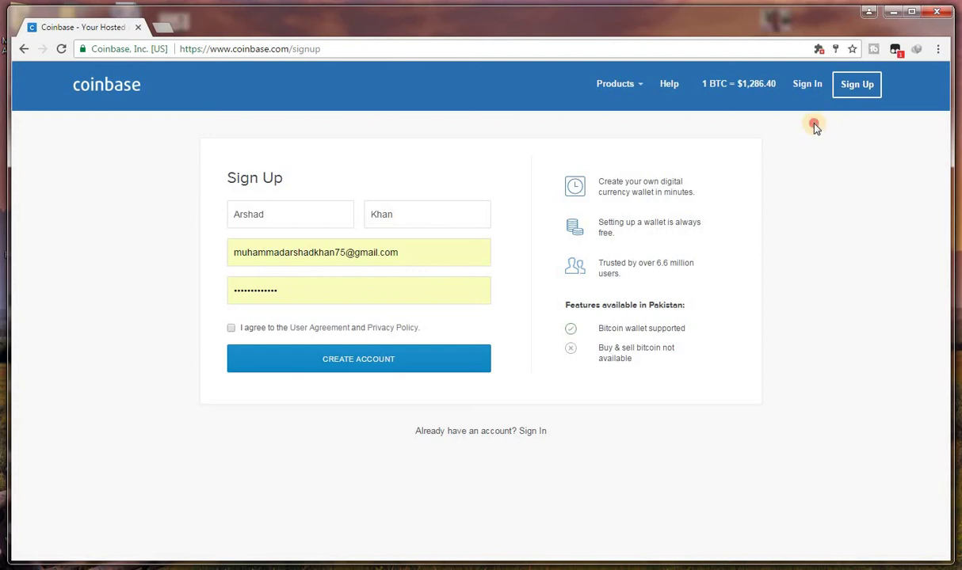
Step: Sign in to Coinbase with the saved credentials to reach the account dashboard
{"action": "left_click", "coordinate": [805, 85]}
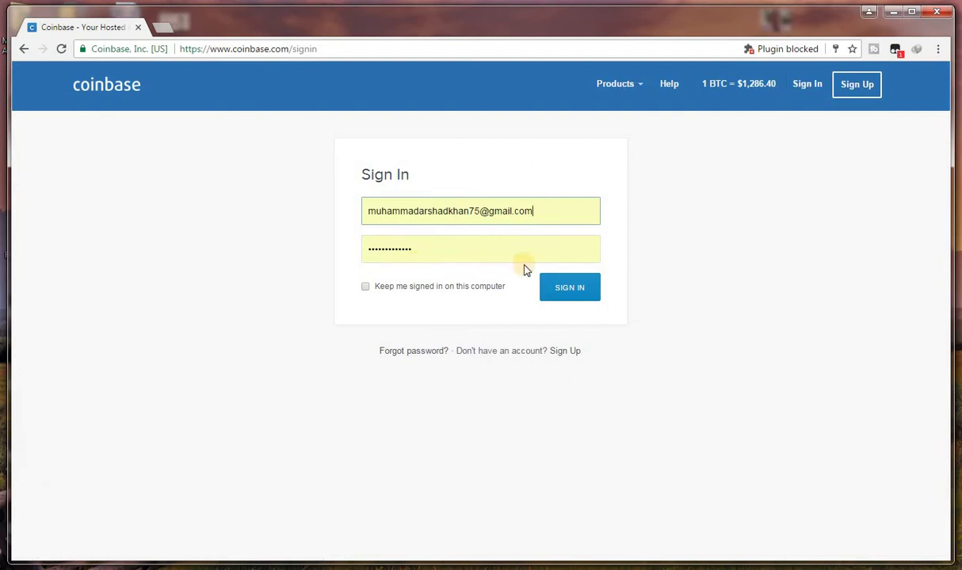
{"action": "left_click", "coordinate": [554, 290]}
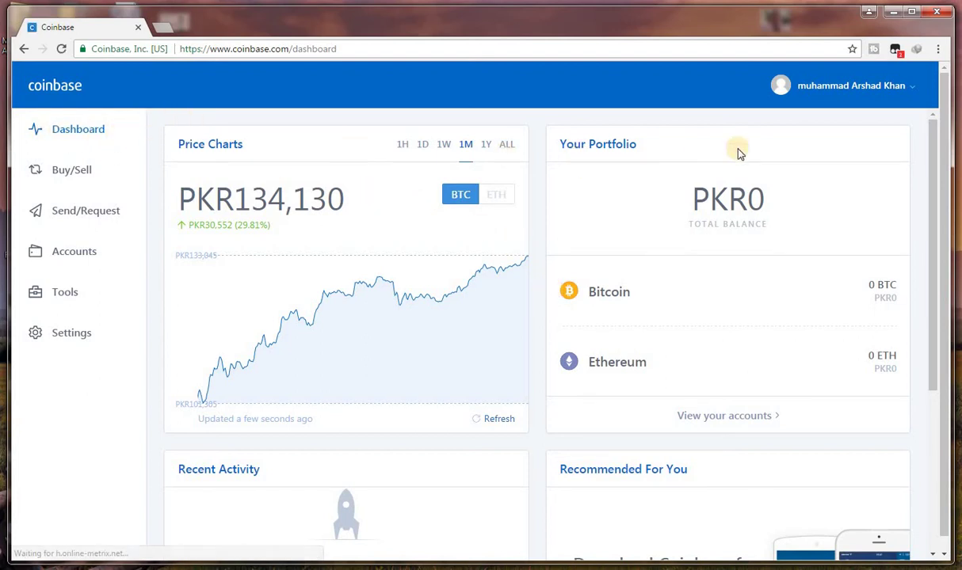
Step: Maximize the Chrome window so the Coinbase dashboard fills the screen
{"action": "left_click_drag", "start_coordinate": [951, 190], "coordinate": [944, 231]}
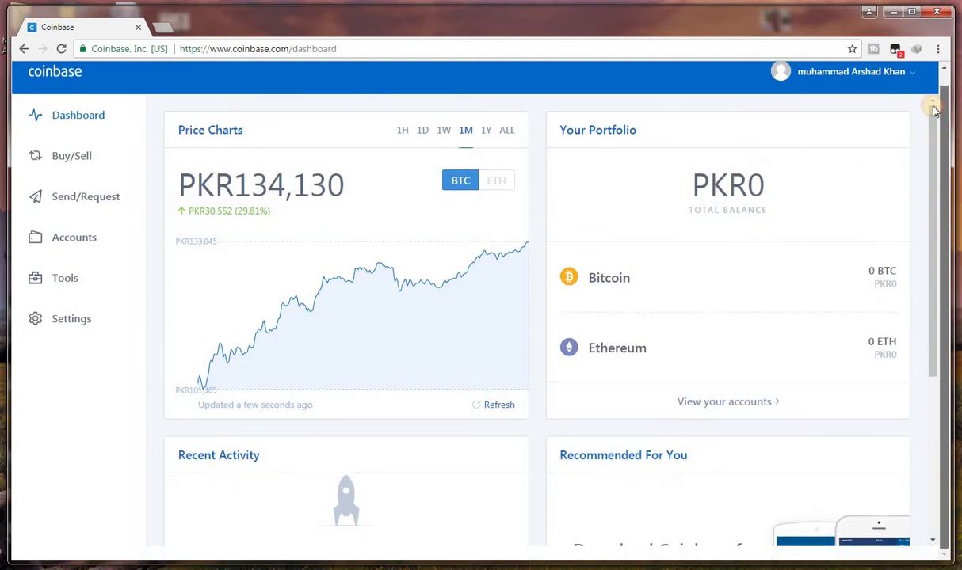
{"action": "left_click_drag", "start_coordinate": [935, 111], "coordinate": [935, 102]}
{"action": "double_click", "coordinate": [860, 11]}
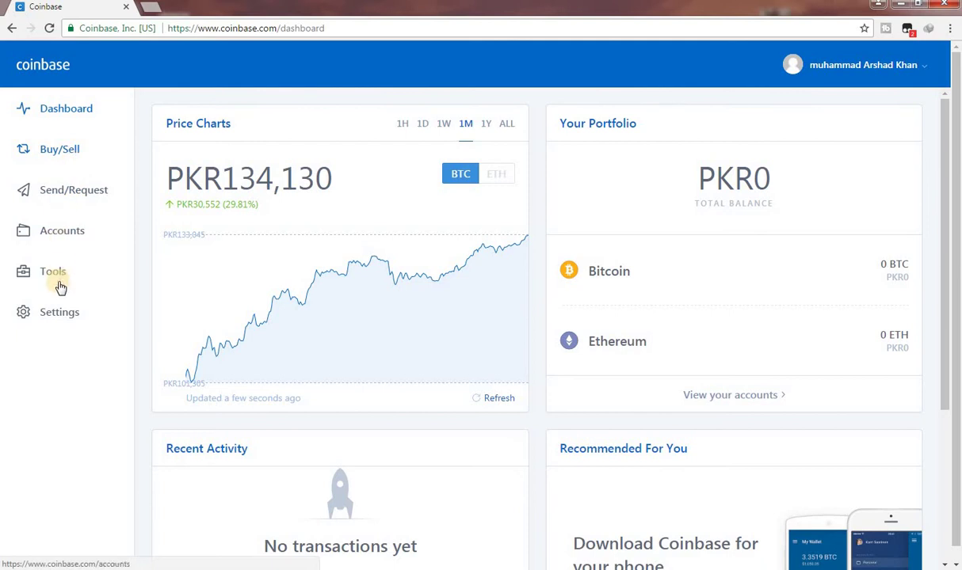
Step: From the Accounts list, view and select the BTC Wallet's bitcoin address, then close that window
{"action": "left_click", "coordinate": [68, 240]}
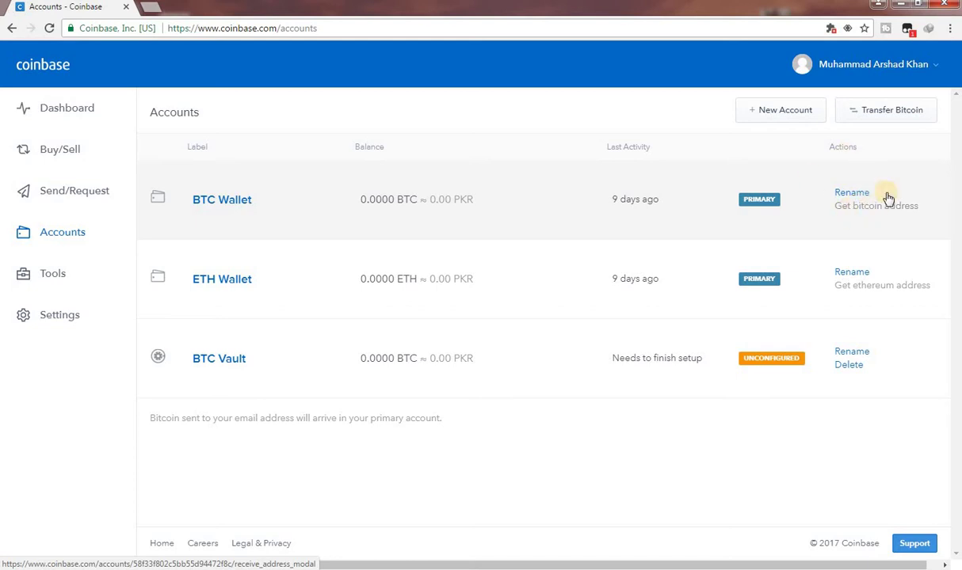
{"action": "left_click", "coordinate": [848, 210]}
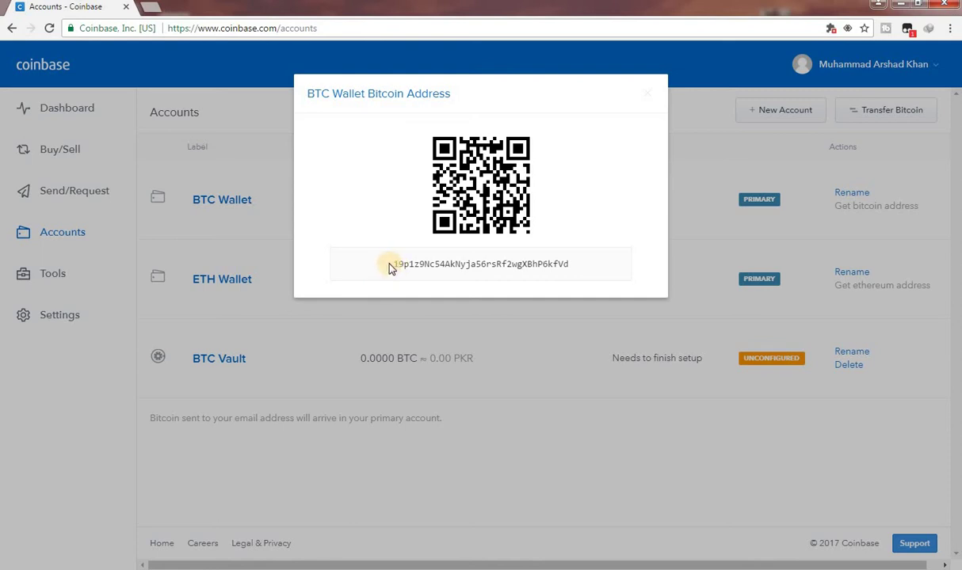
{"action": "left_click_drag", "start_coordinate": [389, 266], "coordinate": [599, 283]}
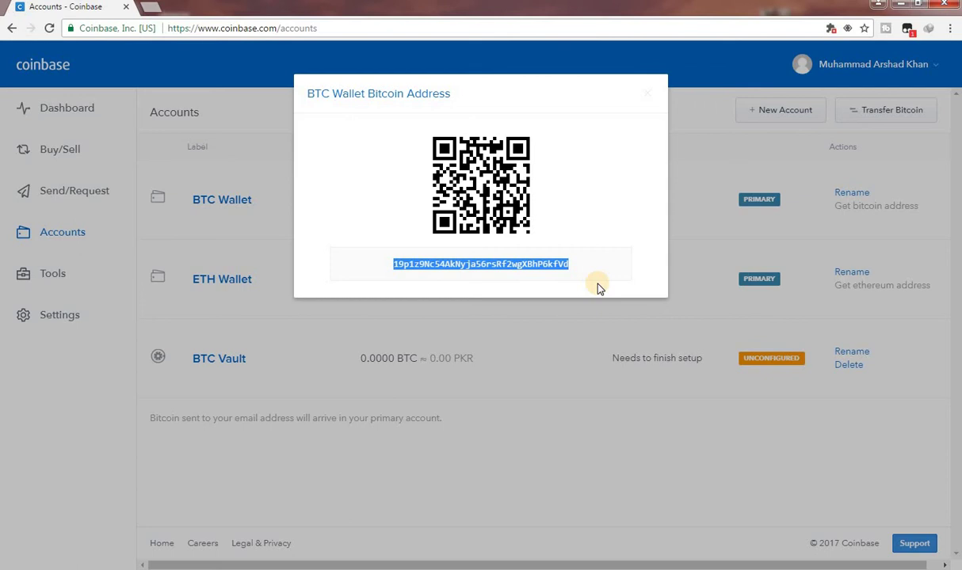
{"action": "left_click", "coordinate": [647, 102]}
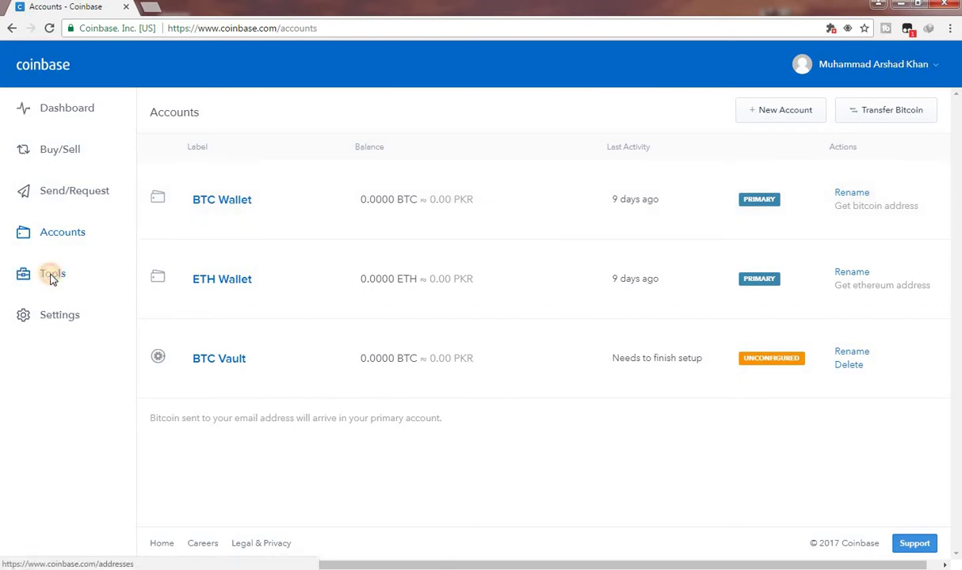
Step: On the Tools Addresses page, create a new bitcoin address for the BTC Wallet
{"action": "left_click", "coordinate": [53, 273]}
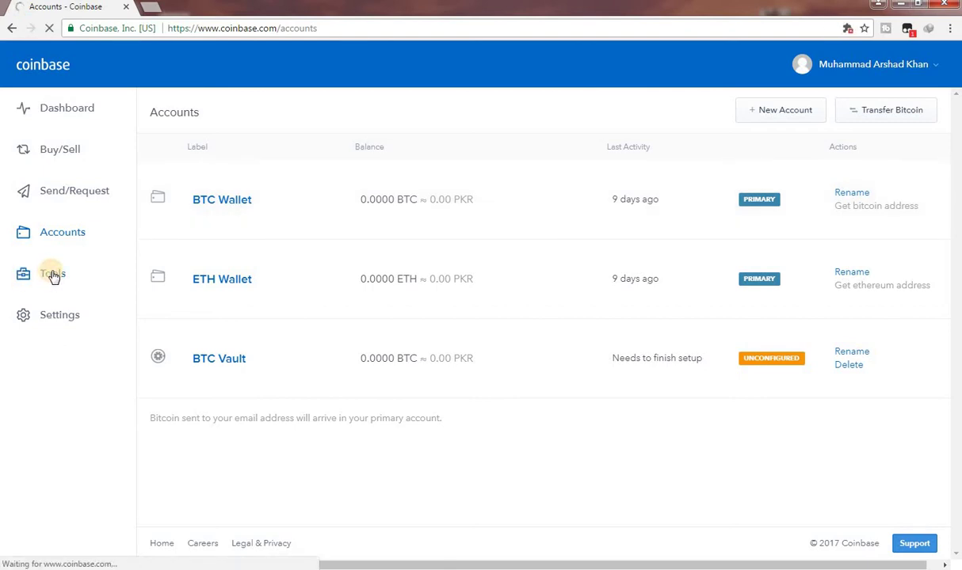
{"action": "left_click", "coordinate": [52, 277]}
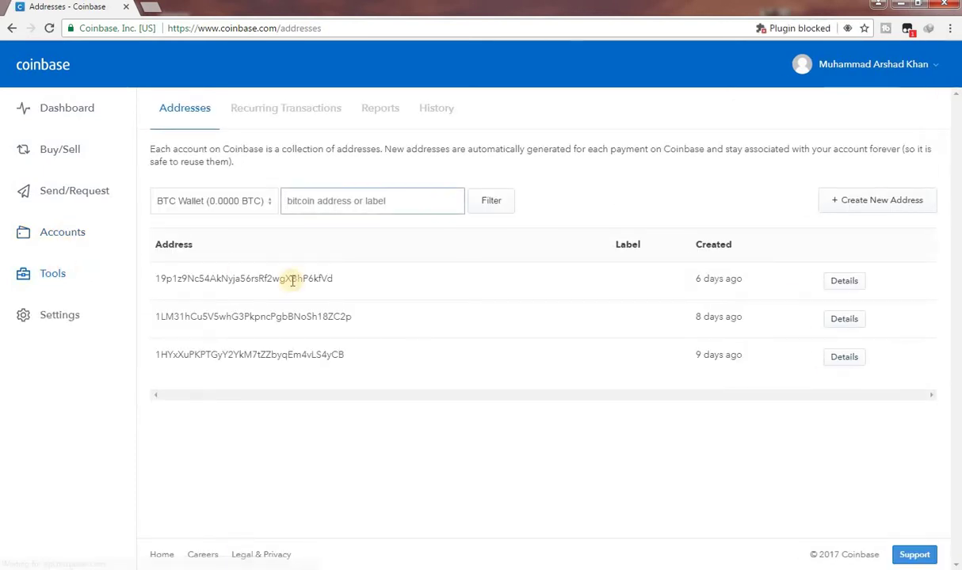
{"action": "left_click", "coordinate": [856, 210]}
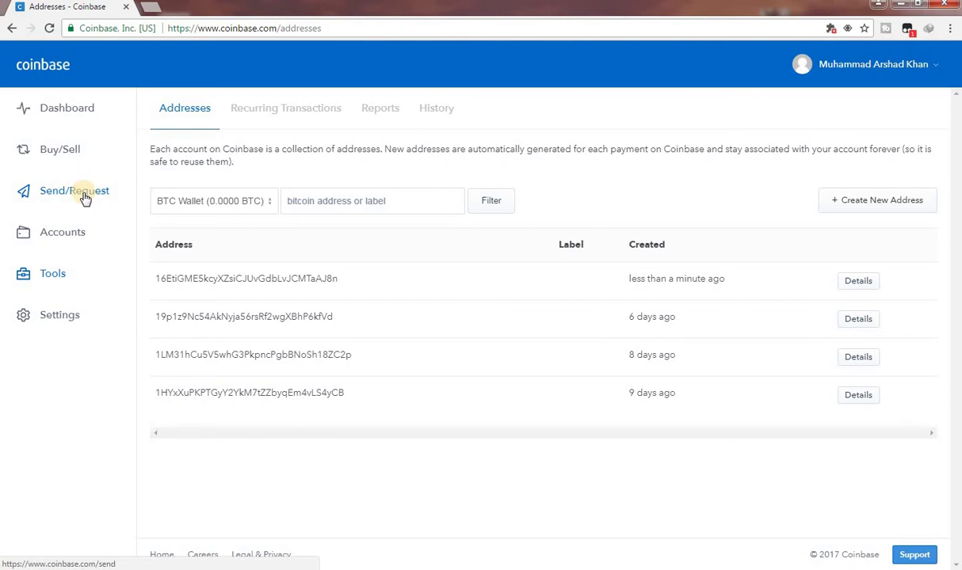
Step: Open the Send Funds form with the recipient field active and close the two pop-up ad tabs
{"action": "left_click", "coordinate": [85, 197]}
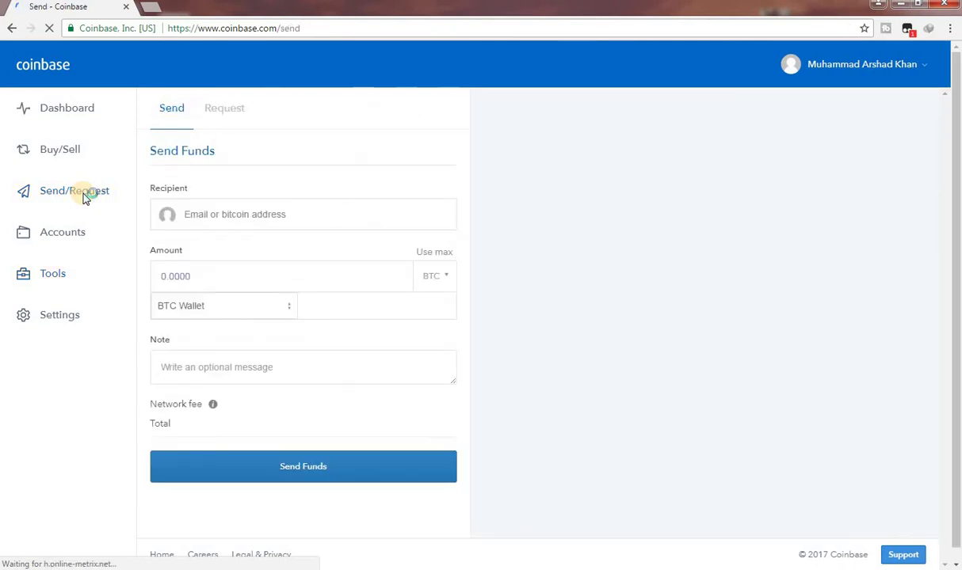
{"action": "left_click", "coordinate": [223, 218]}
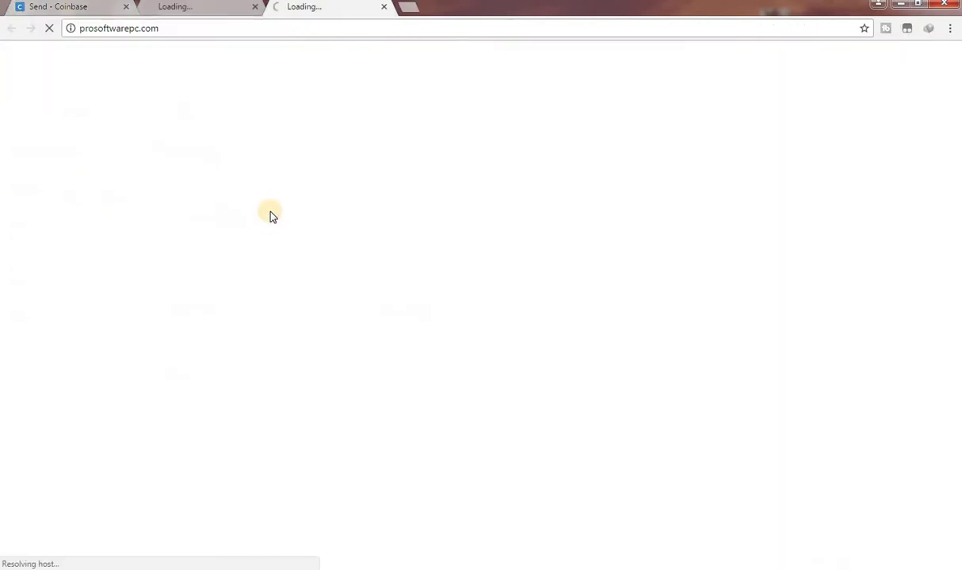
{"action": "left_click", "coordinate": [382, 7]}
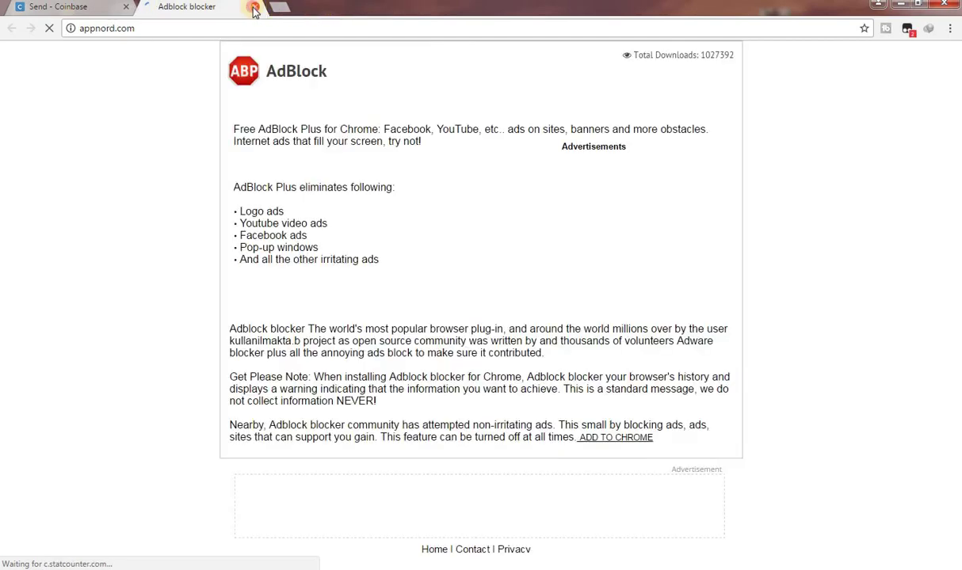
{"action": "left_click", "coordinate": [253, 7]}
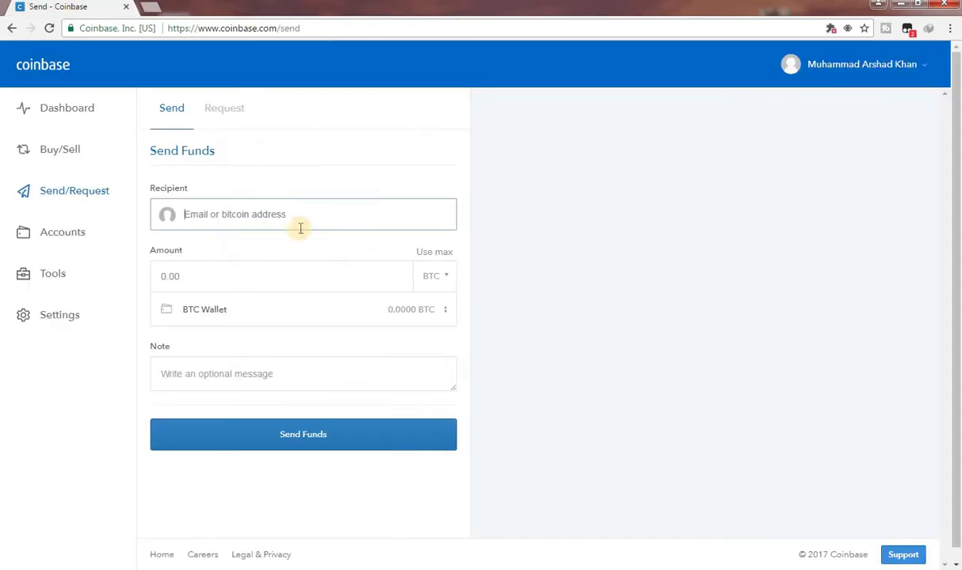
{"action": "left_click", "coordinate": [447, 278]}
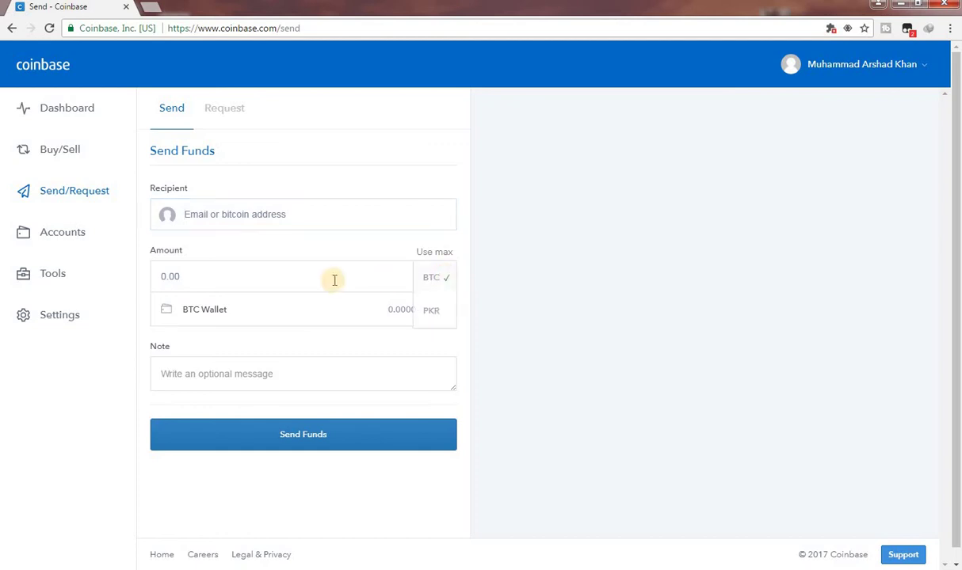
{"action": "left_click", "coordinate": [449, 286]}
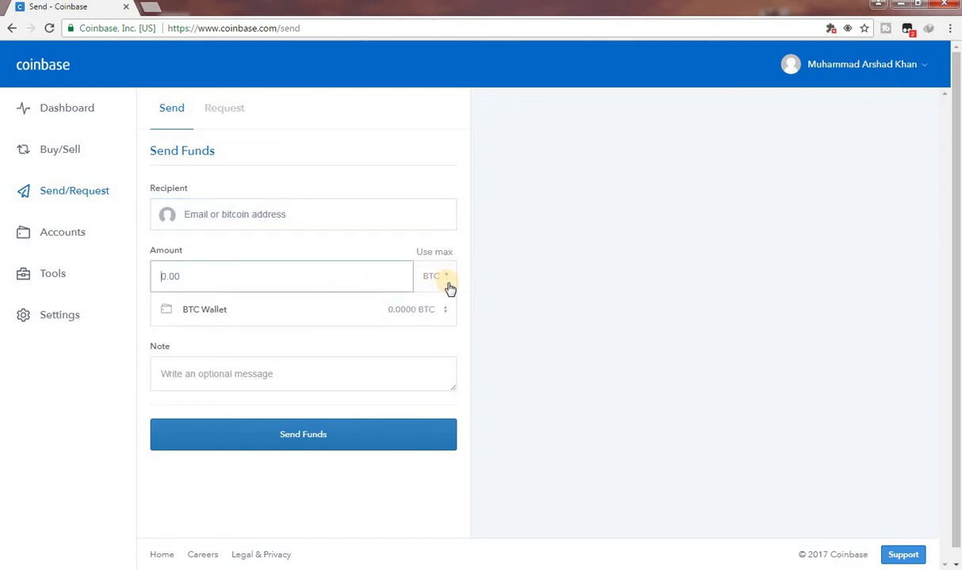
{"action": "left_click", "coordinate": [449, 279]}
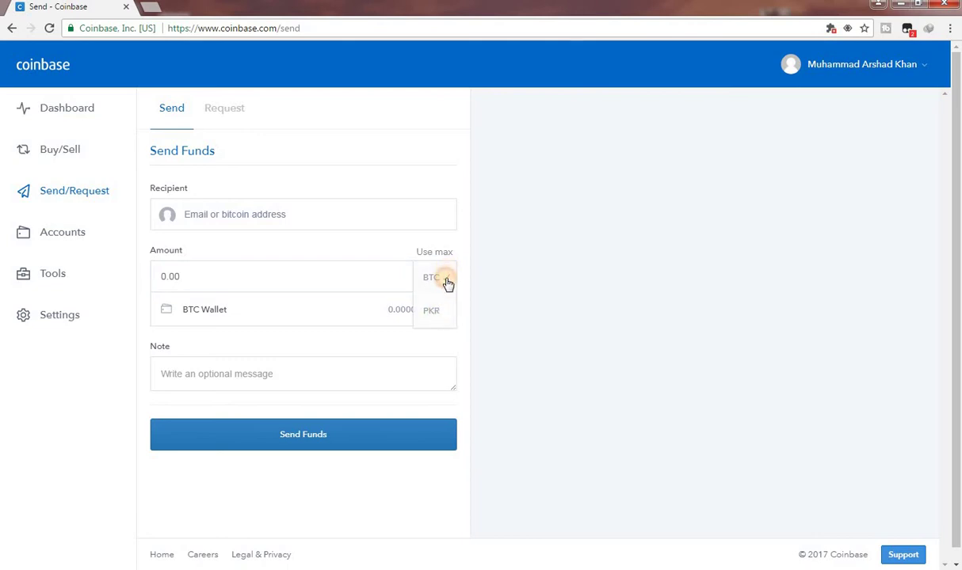
{"action": "left_click", "coordinate": [448, 280]}
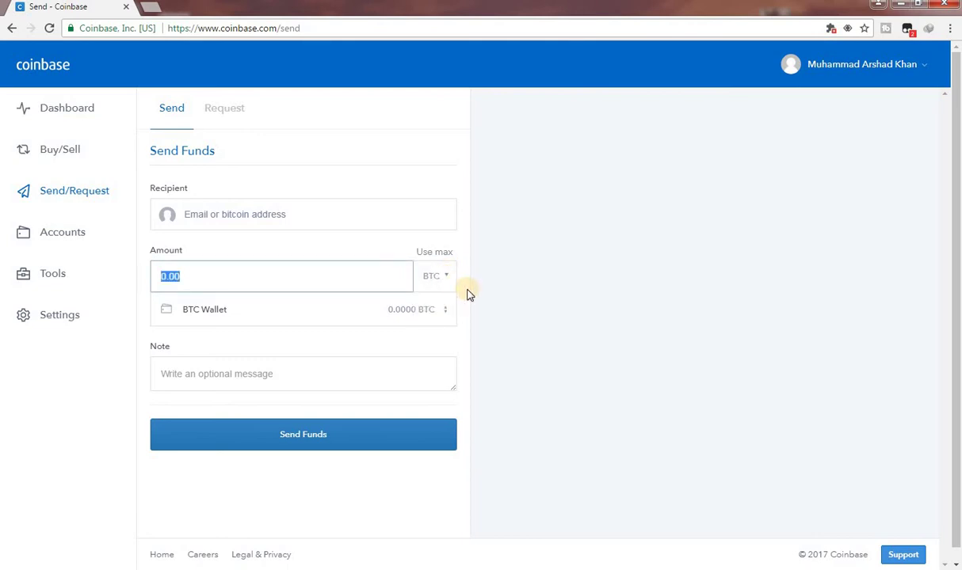
{"action": "left_click", "coordinate": [326, 276]}
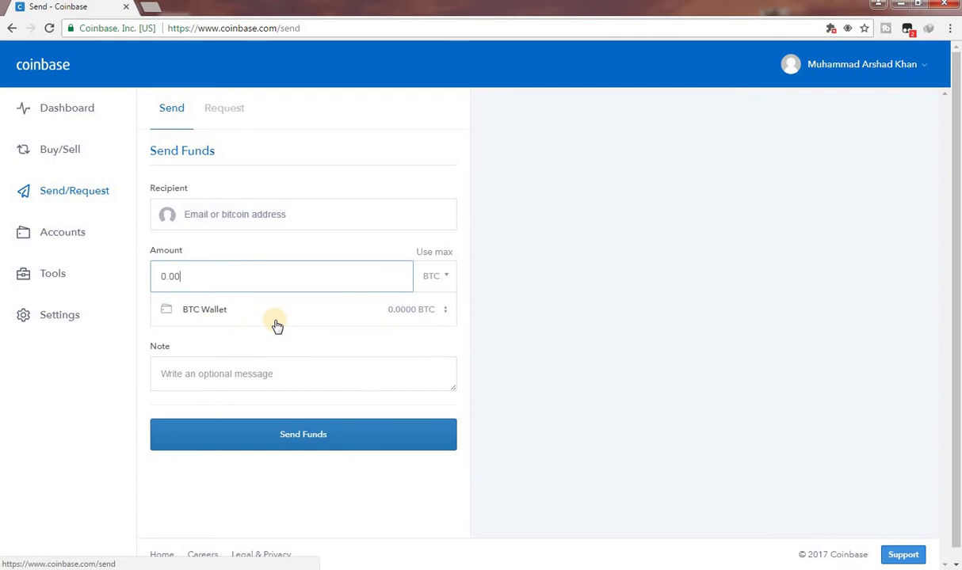
{"action": "left_click", "coordinate": [446, 314]}
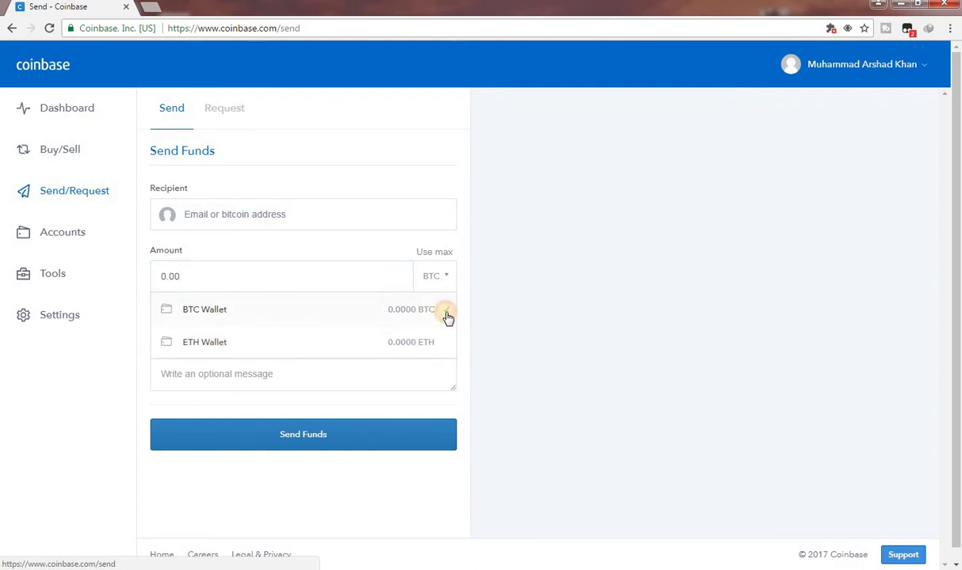
{"action": "left_click", "coordinate": [446, 315]}
{"action": "left_click", "coordinate": [447, 315]}
{"action": "left_click", "coordinate": [447, 316]}
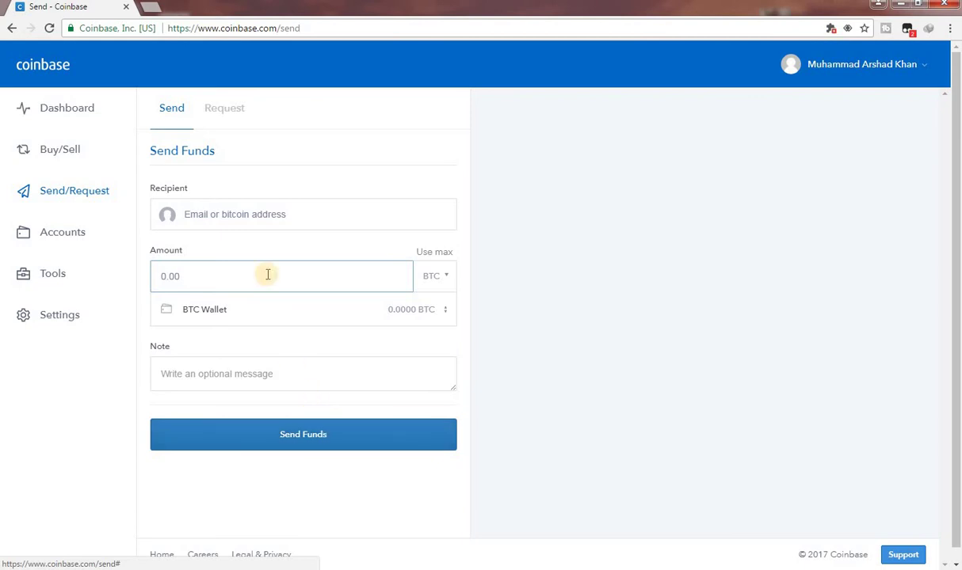
Step: Switch to the Request Funds form, focus the From field and close the AdBlock pop-up tab
{"action": "left_click", "coordinate": [214, 110]}
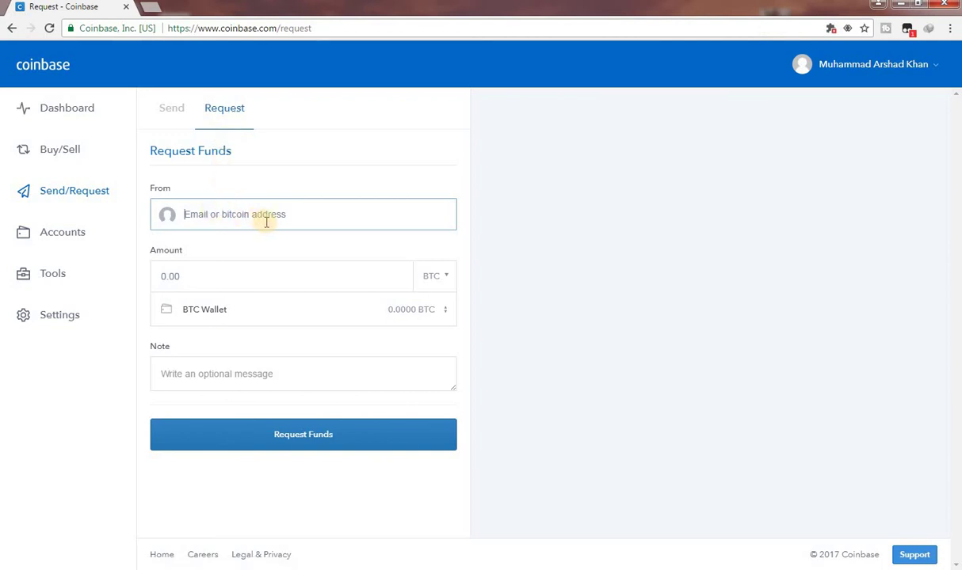
{"action": "left_click", "coordinate": [265, 221]}
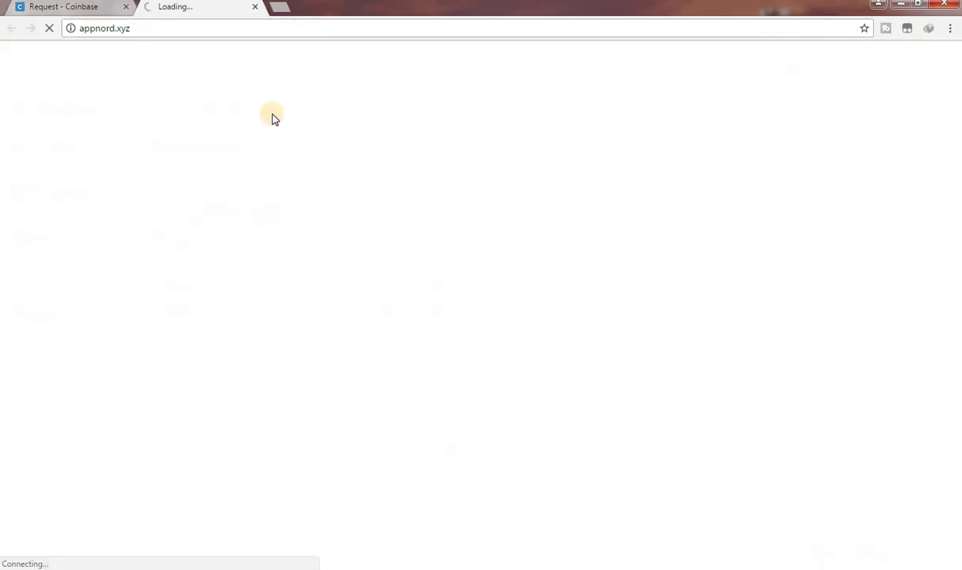
{"action": "left_click", "coordinate": [255, 6]}
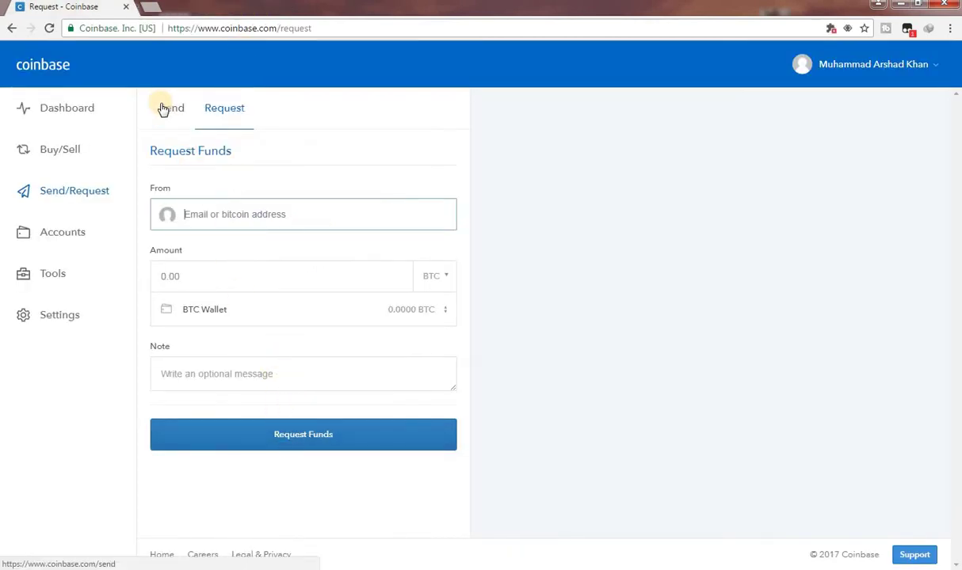
{"action": "left_click", "coordinate": [58, 276]}
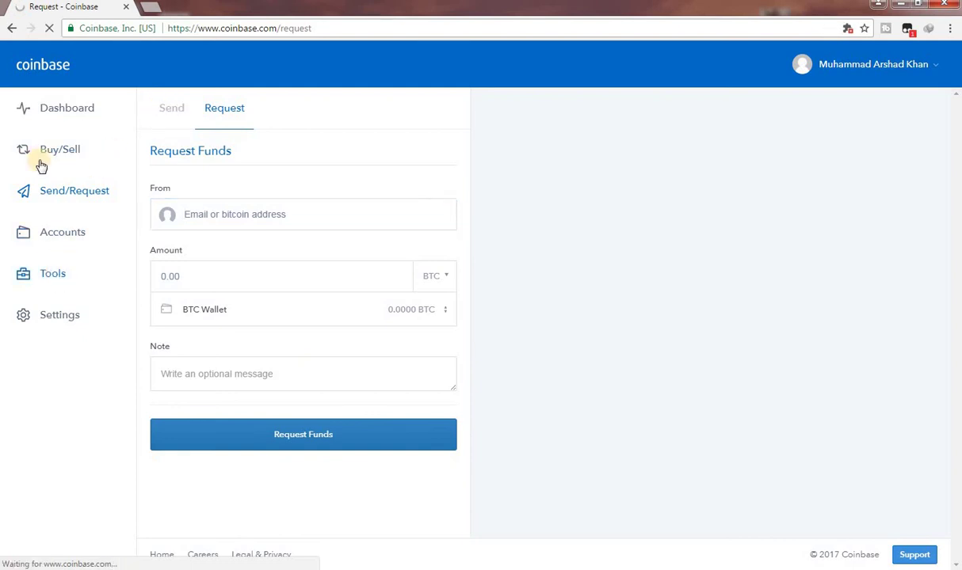
Step: On the dashboard, switch the price chart to ETH and then back to BTC
{"action": "left_click", "coordinate": [71, 111]}
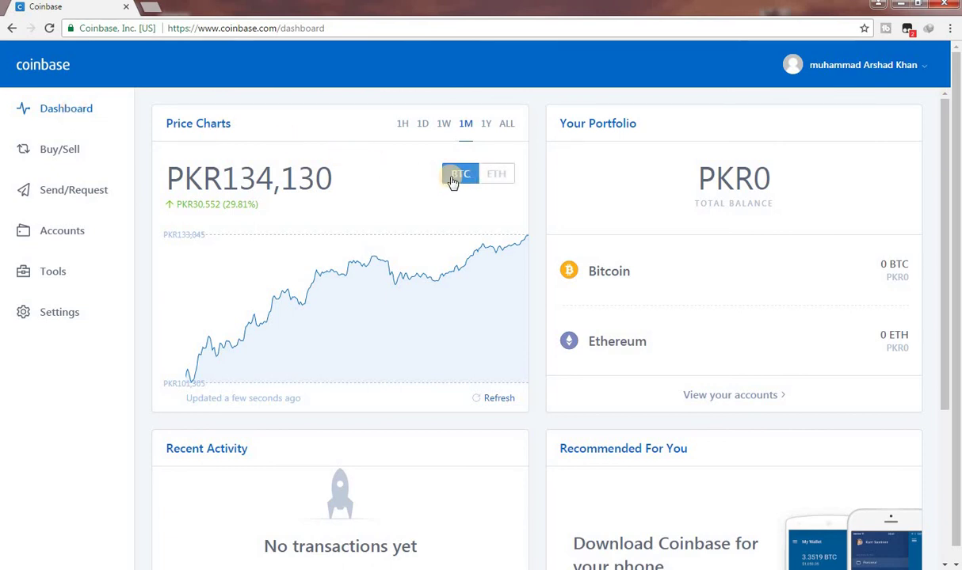
{"action": "left_click", "coordinate": [494, 181]}
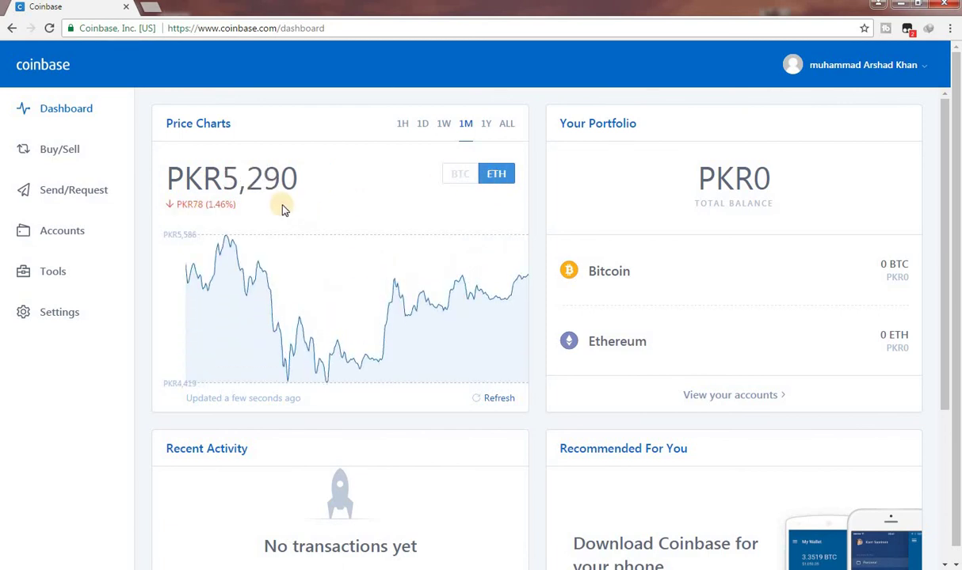
{"action": "left_click", "coordinate": [433, 169]}
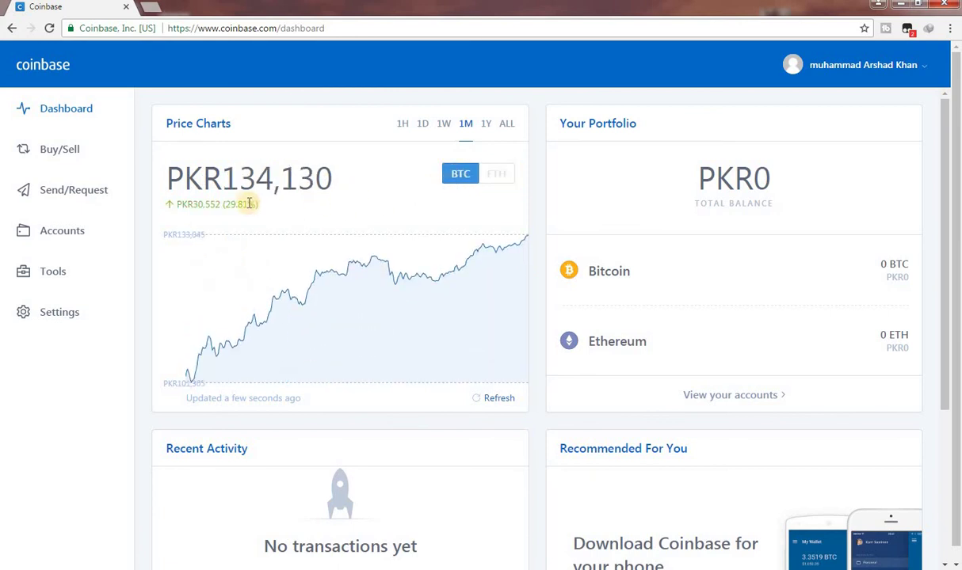